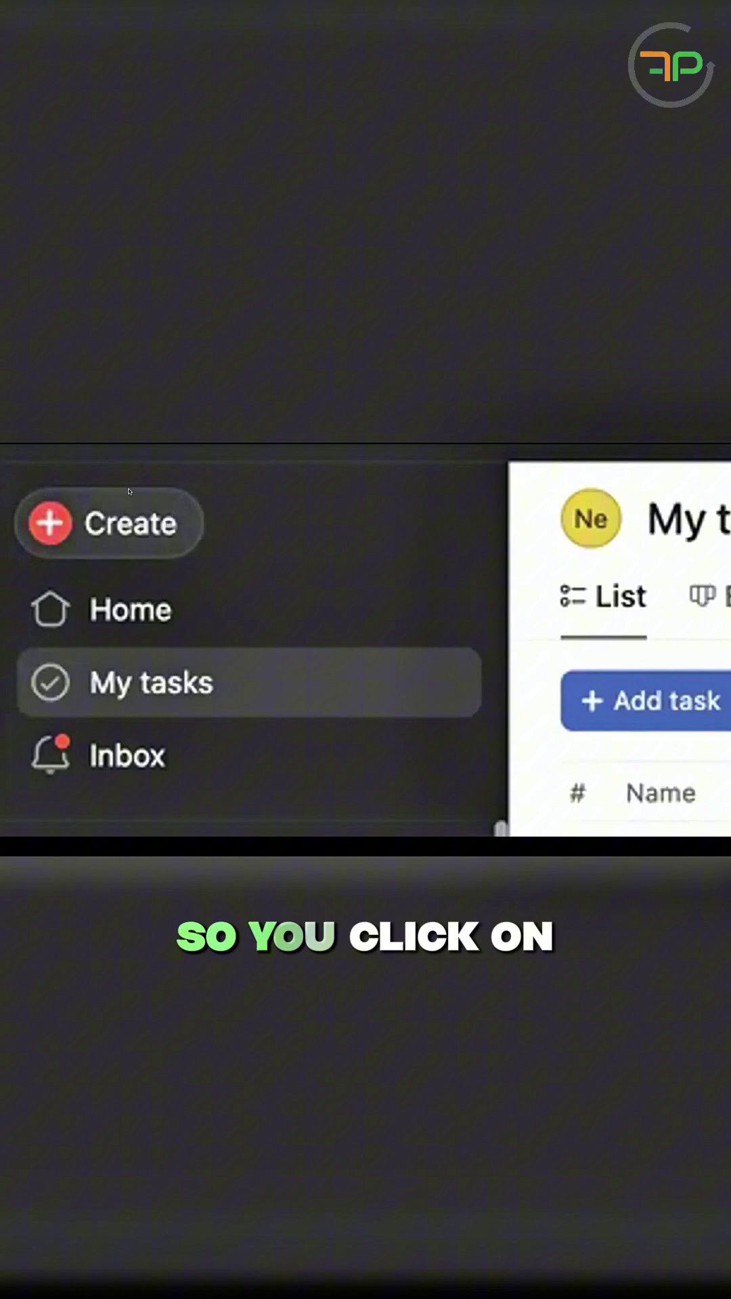
Start a new task draft named Payroll from the Create menu.
click(132, 521)
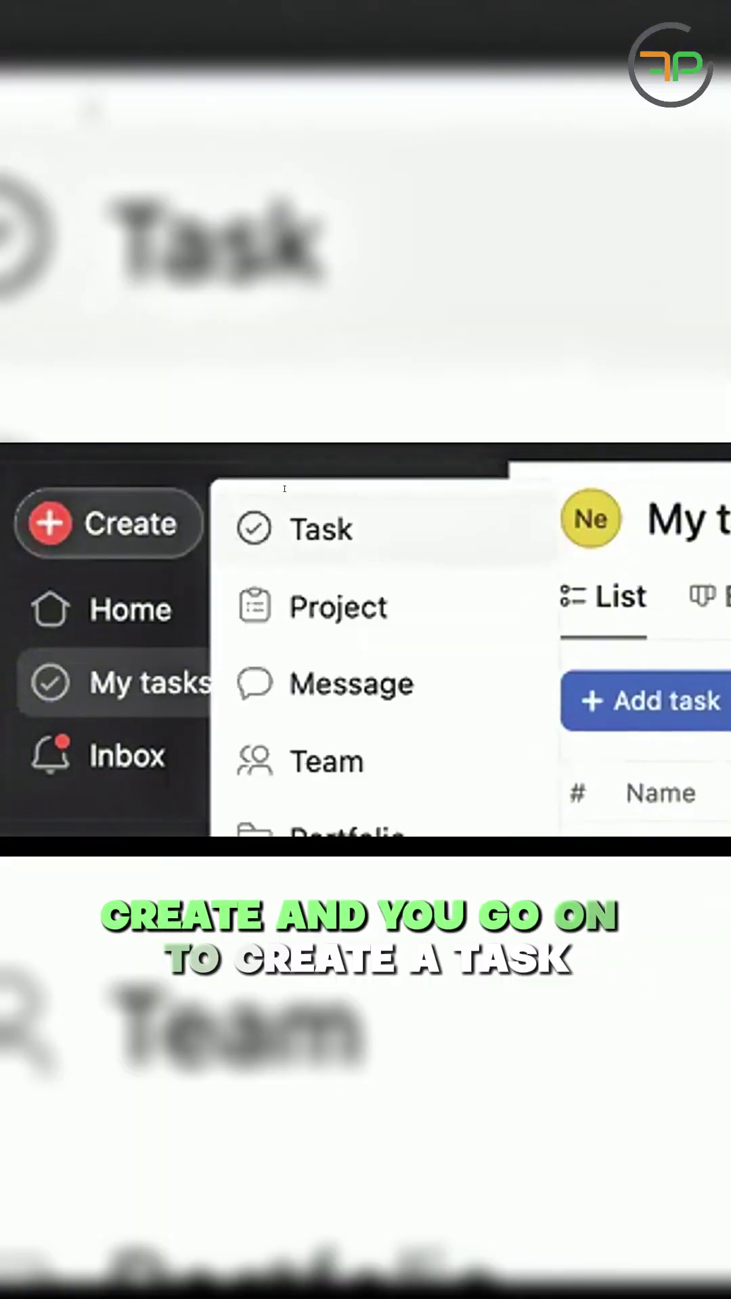
click(285, 491)
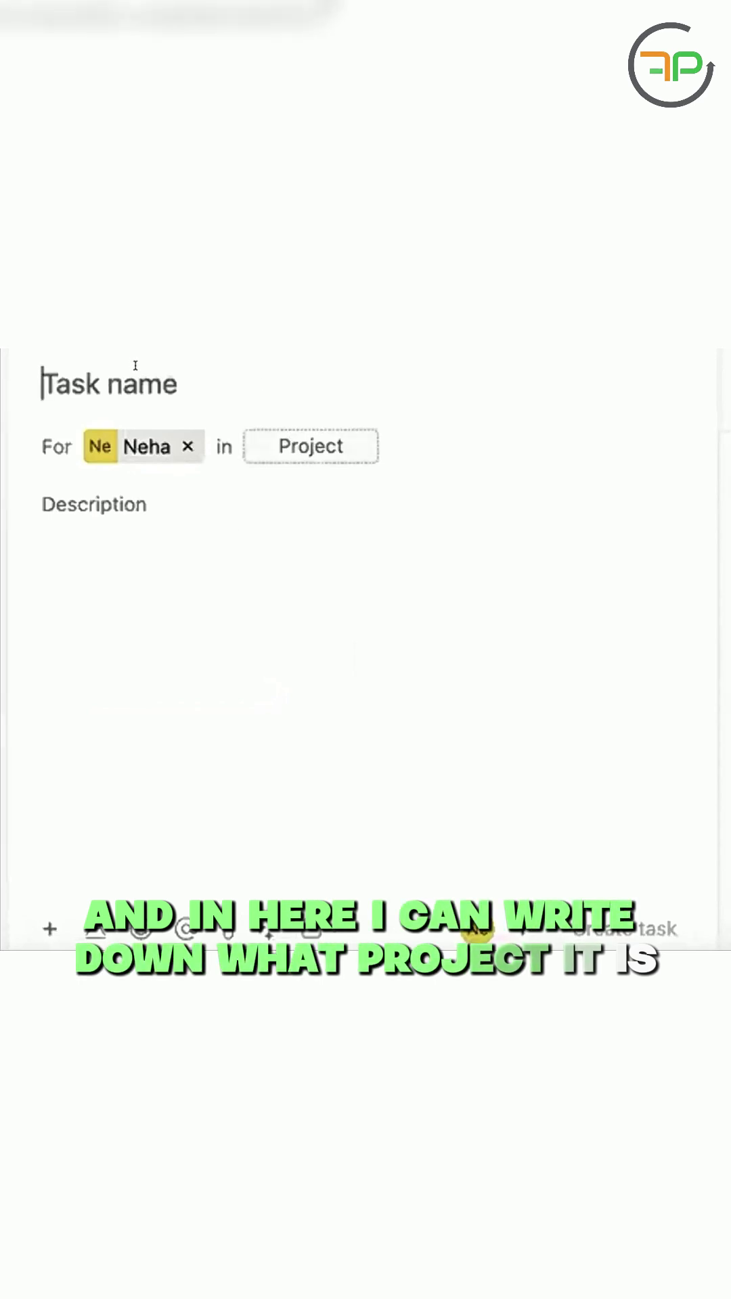
text(P)
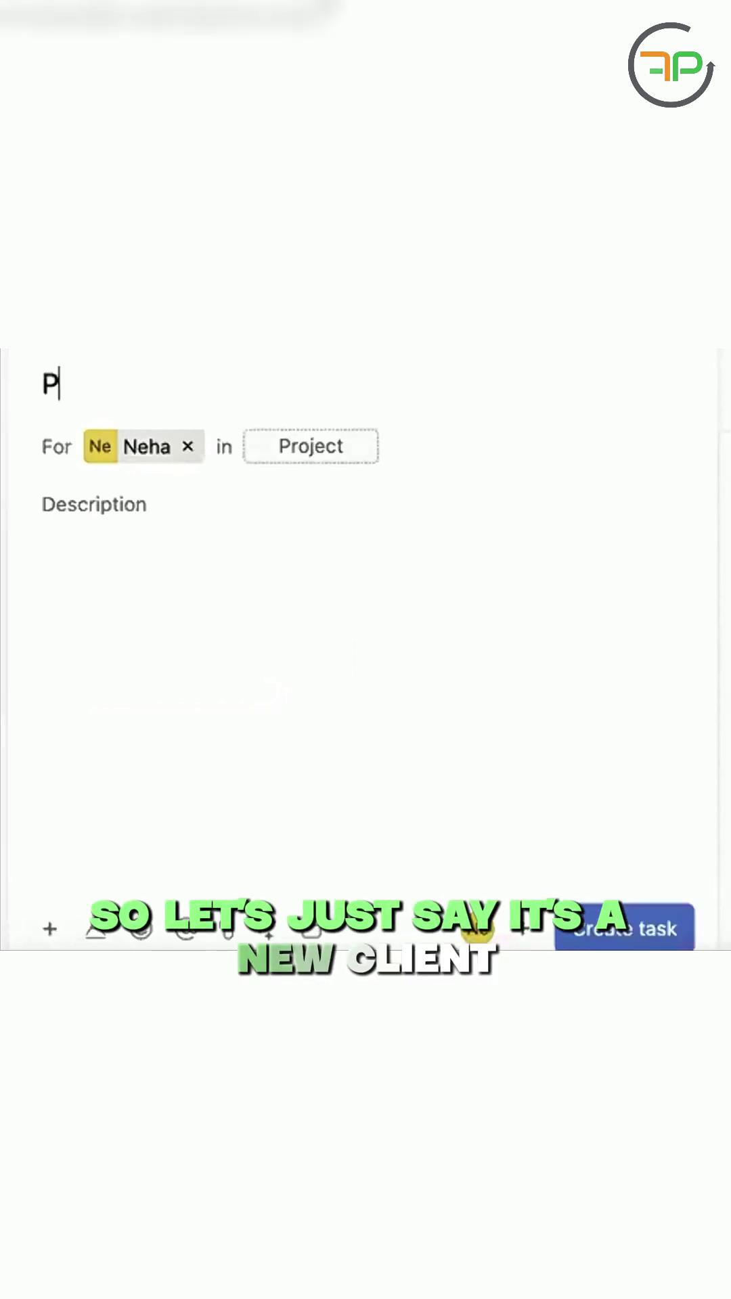
text(ayroll)
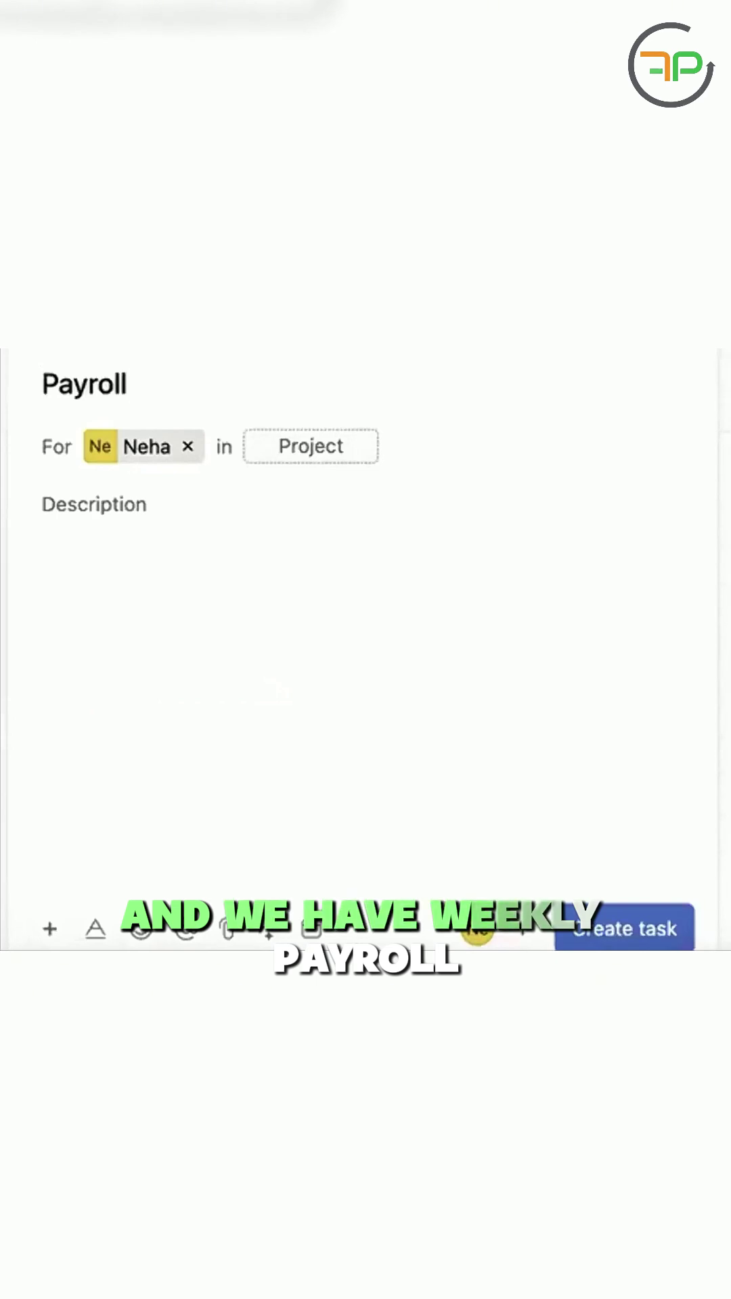
Put the Payroll task in the A&R Holdings (My Kidz) project, Daily section.
click(310, 444)
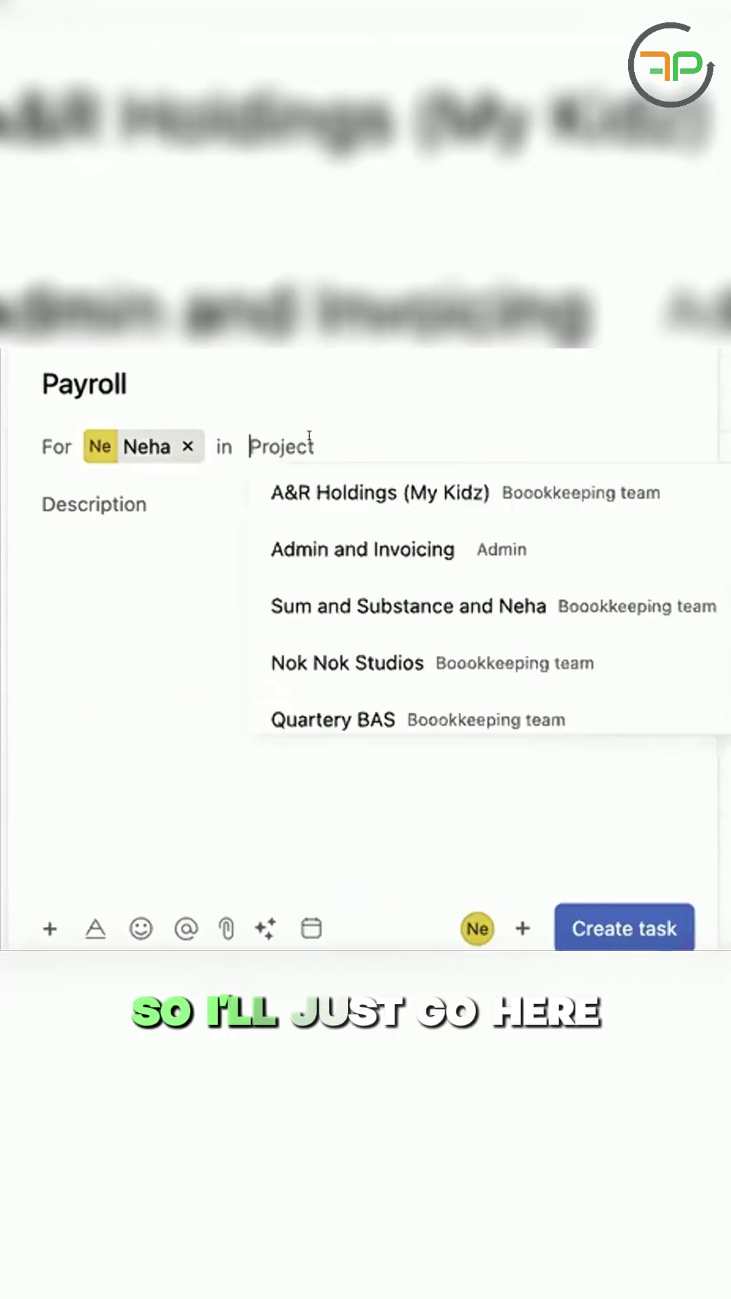
click(375, 473)
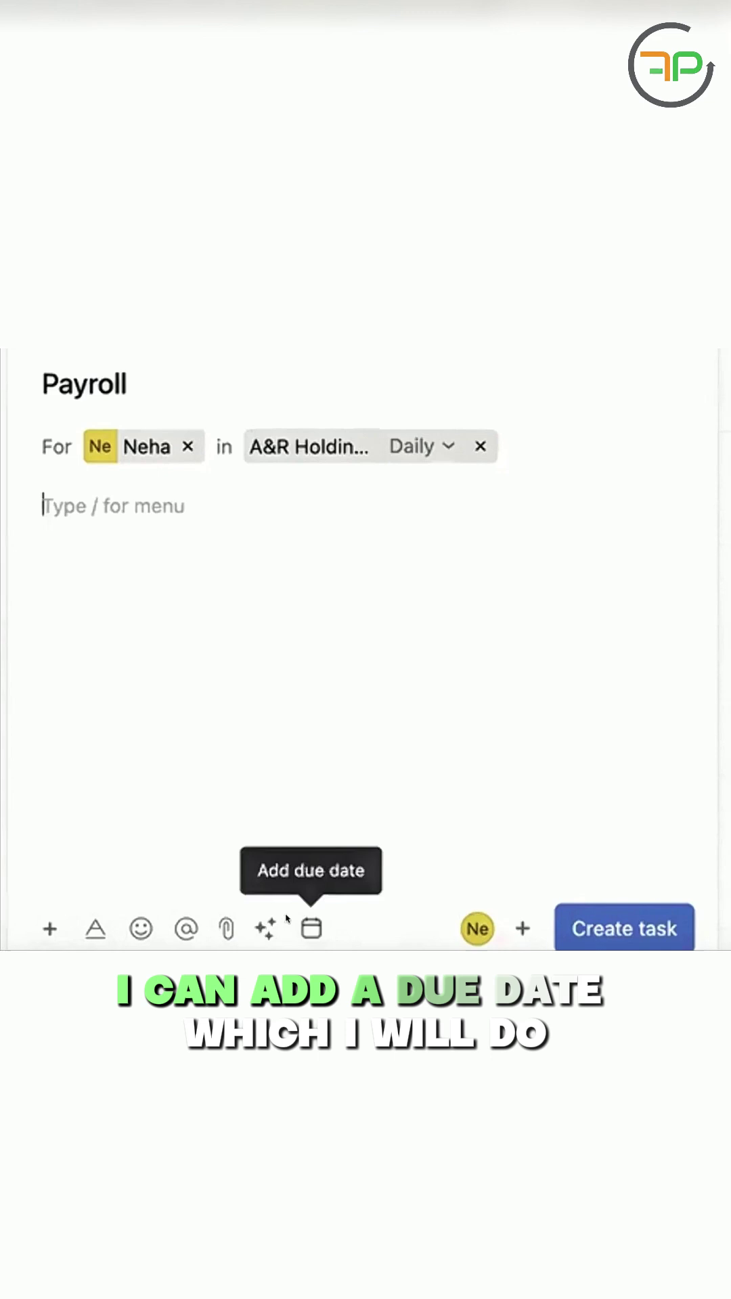
Set the due date to June 11, 2025, repeating weekly on Wednesdays.
click(304, 926)
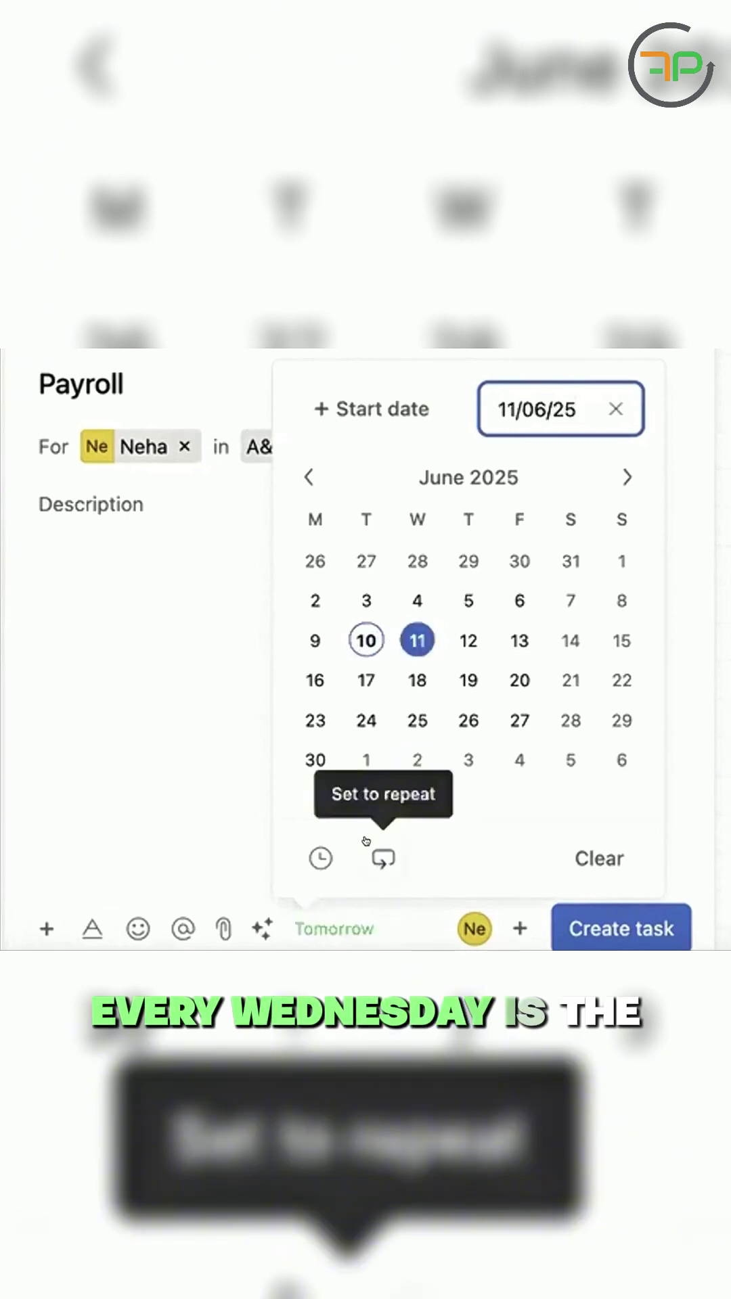
click(383, 859)
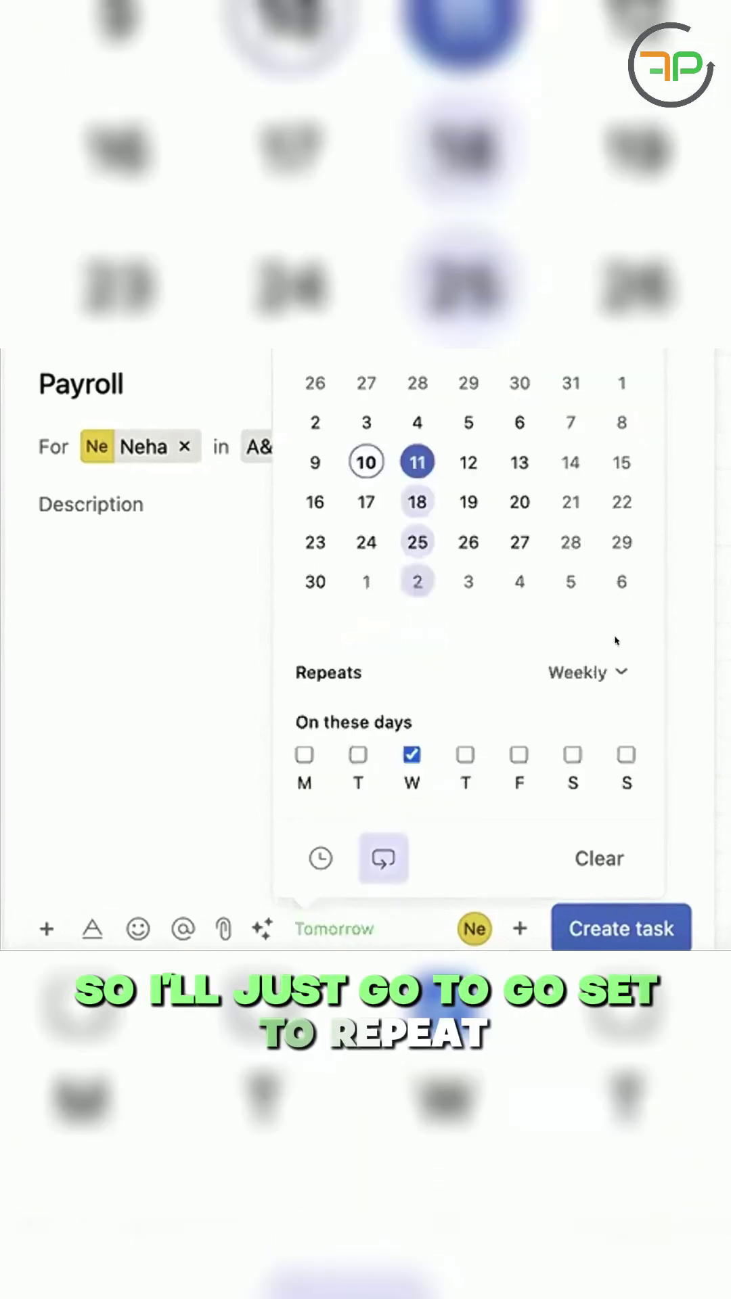
click(596, 670)
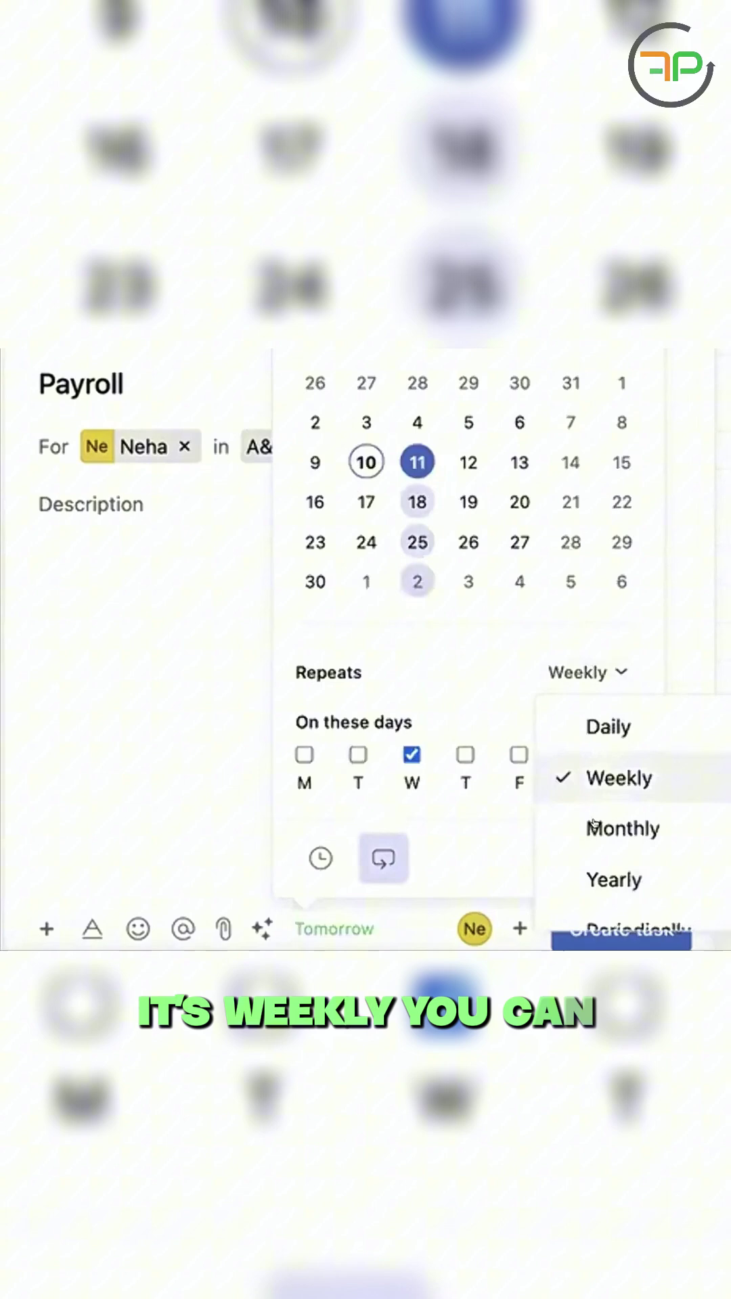
scroll(592, 888, down, 2)
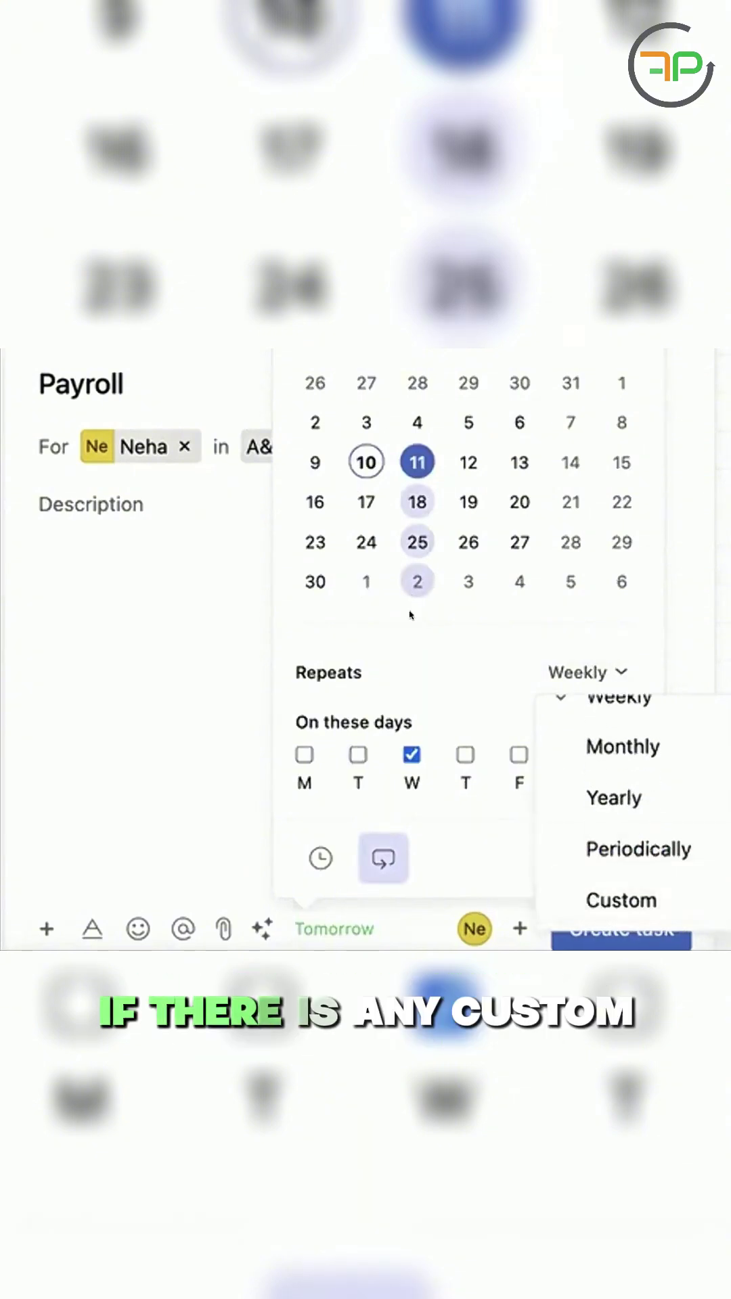
click(412, 645)
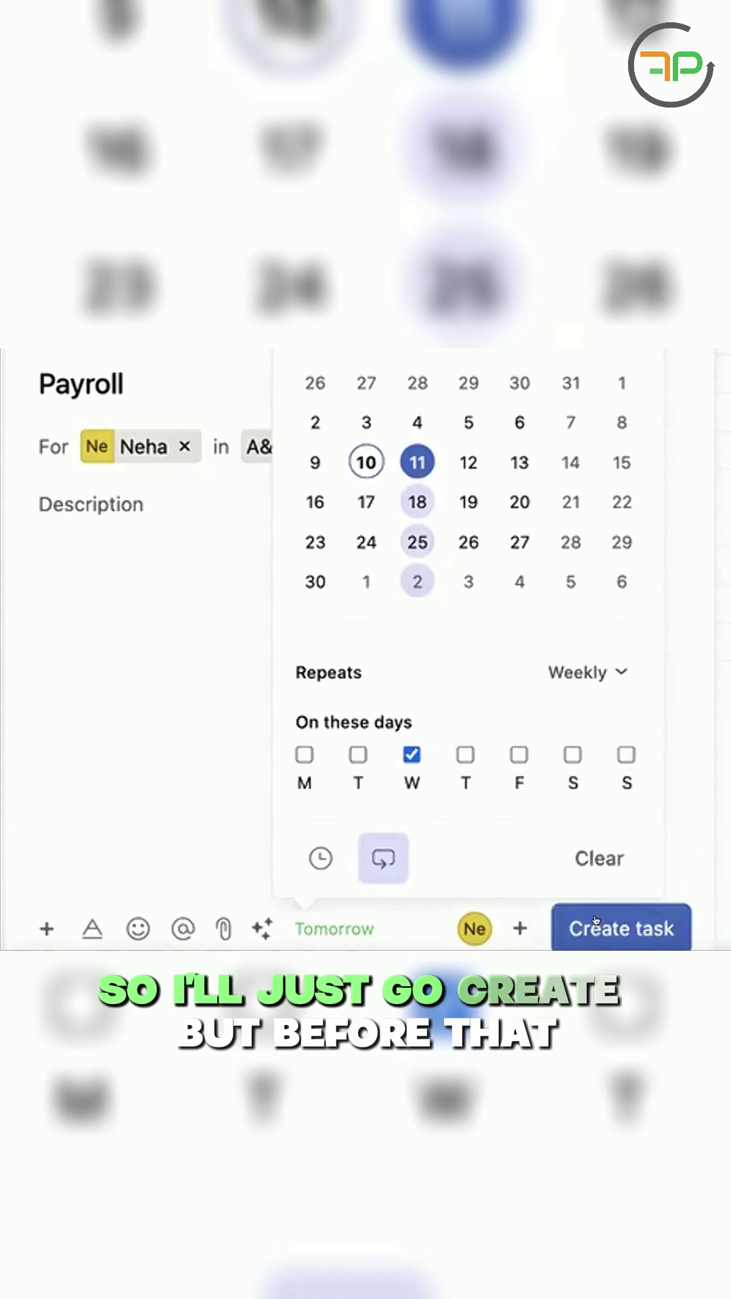
click(107, 668)
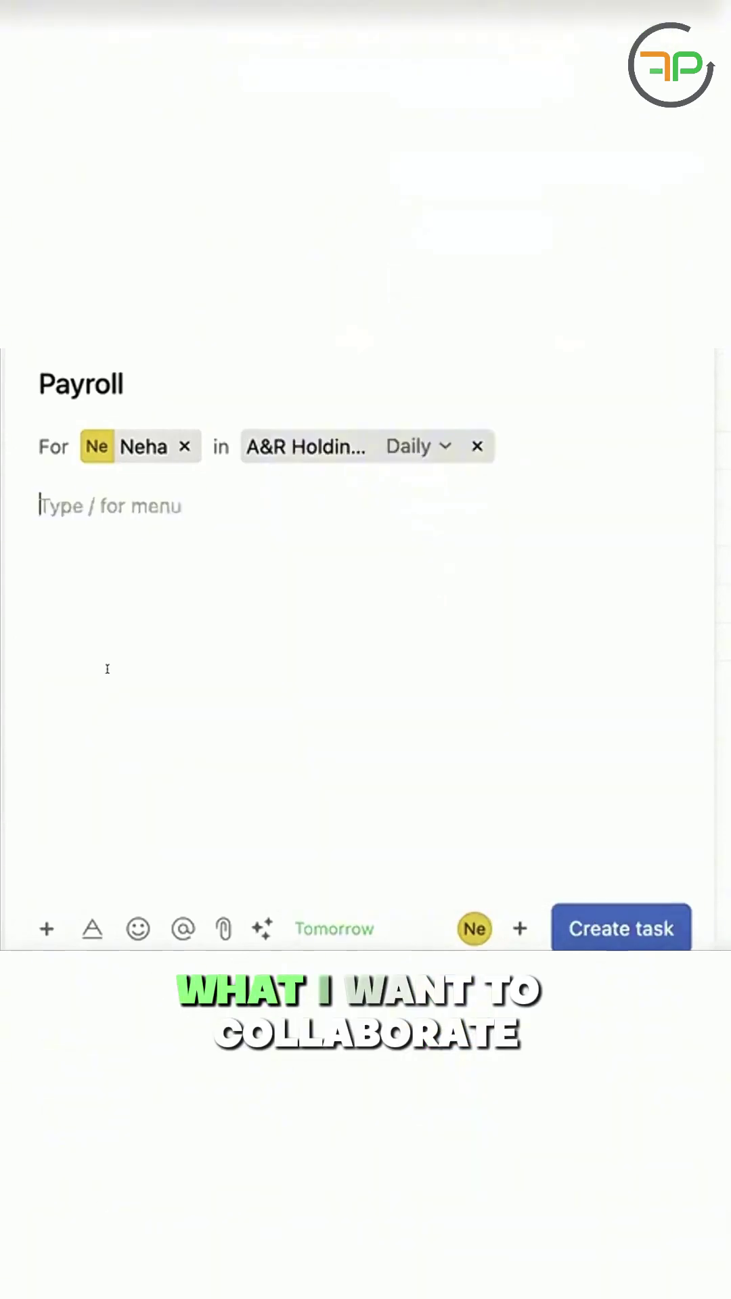
click(474, 928)
text(mic)
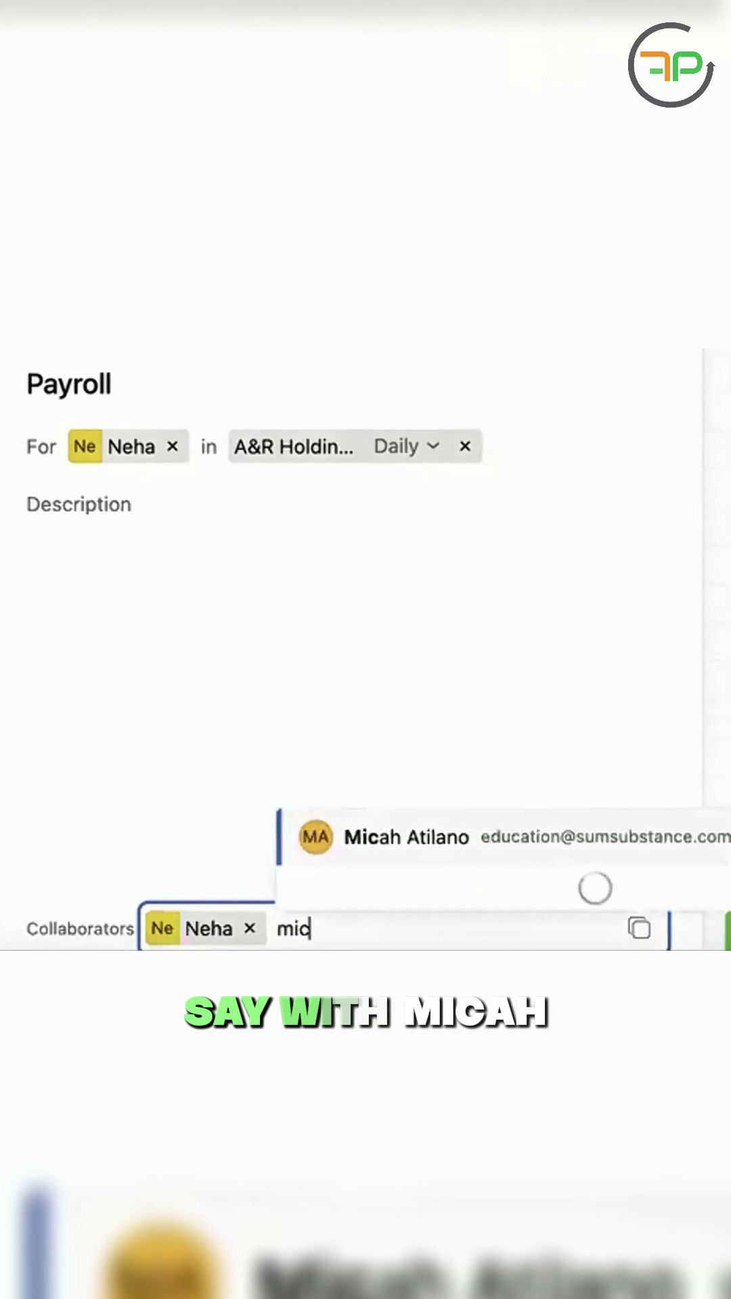
key(Return)
click(268, 742)
click(122, 435)
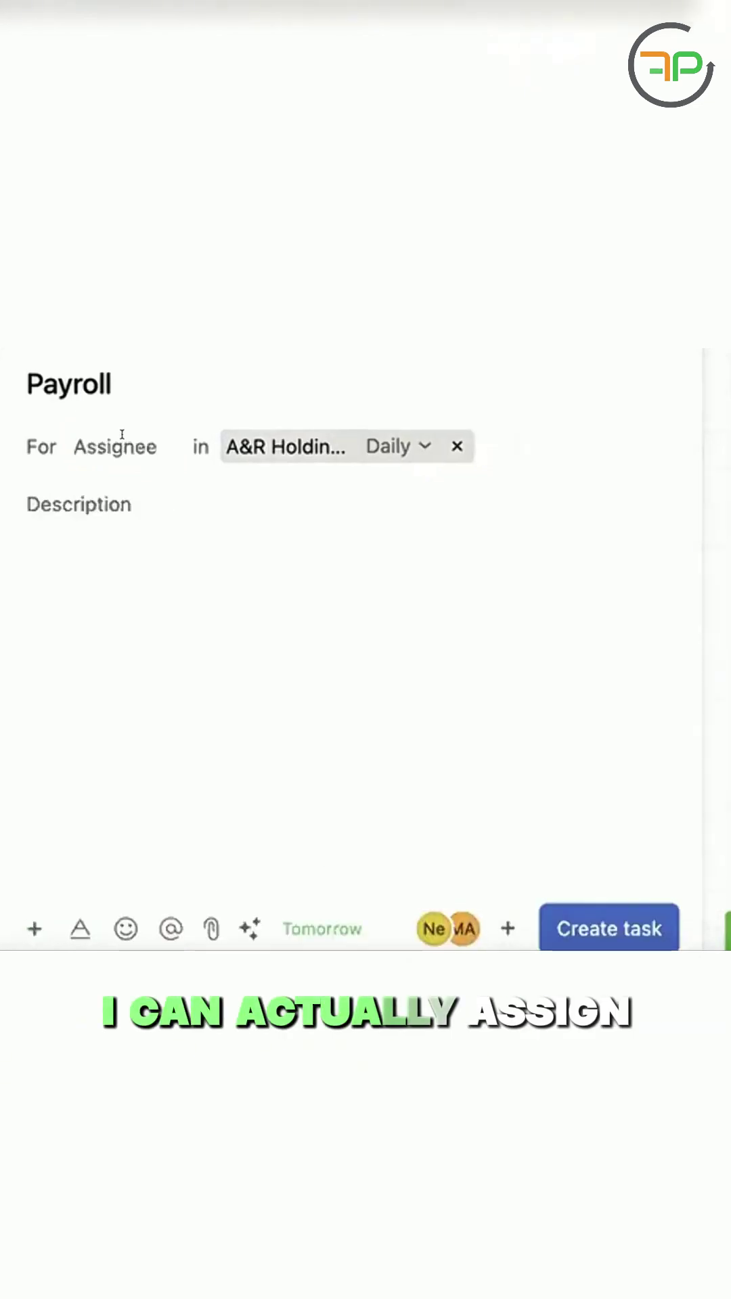
text(ansh)
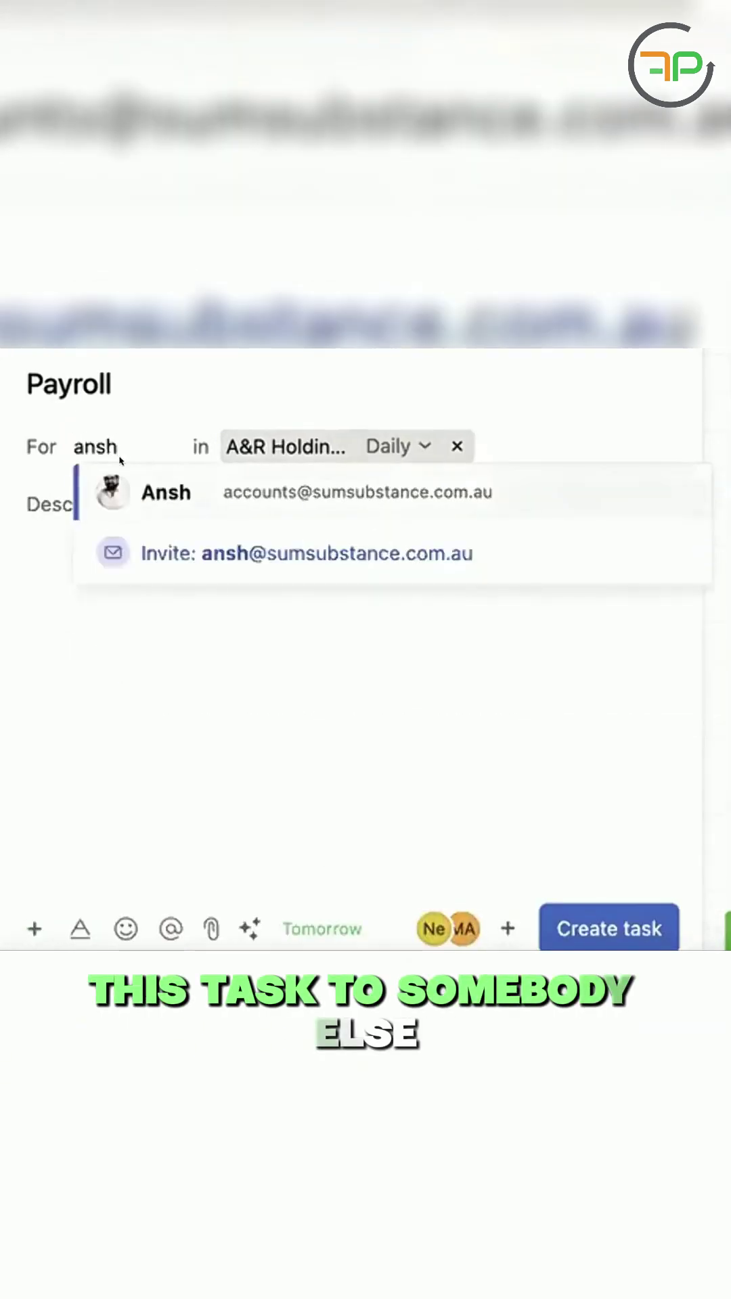
click(224, 492)
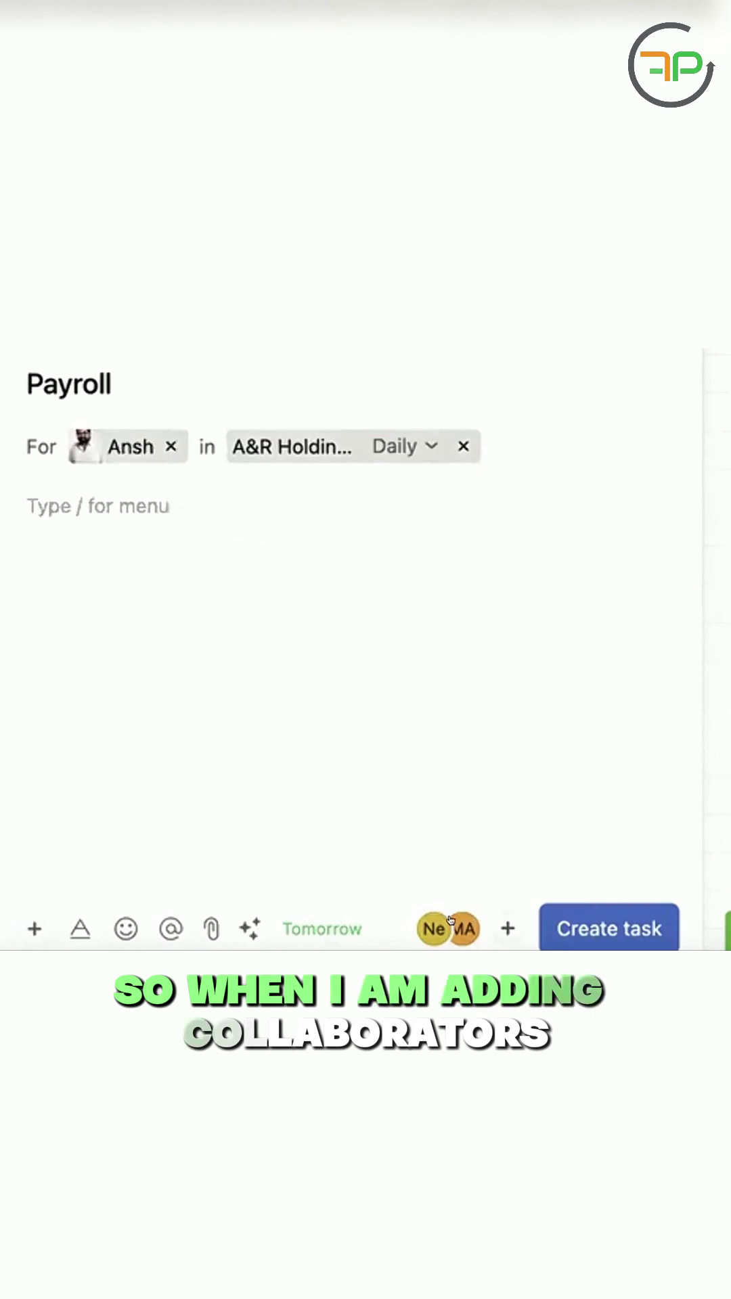